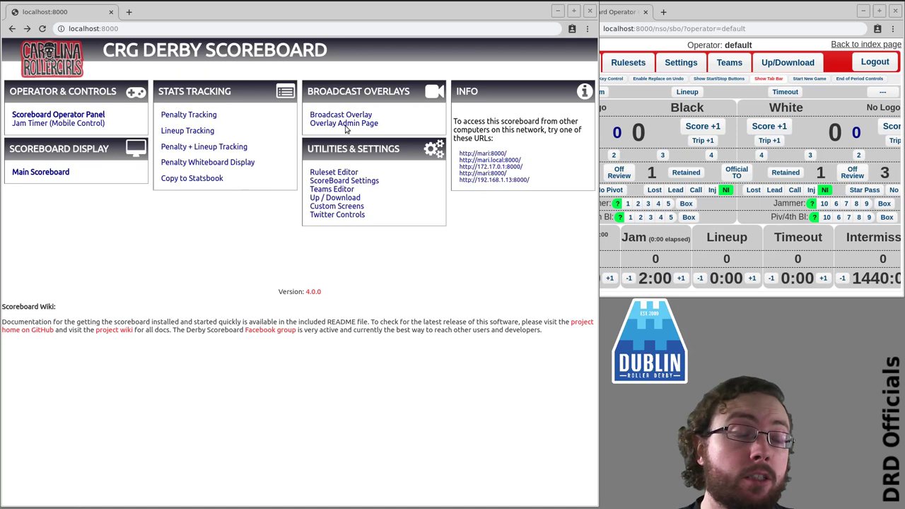
# Open Penalty Tracking from the Stats Tracking section of the scoreboard index
pyautogui.click(195, 116)
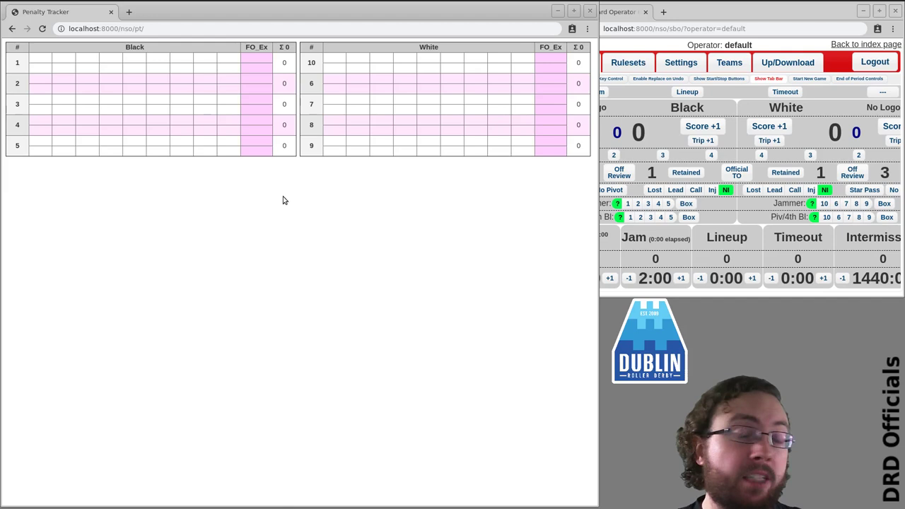
# Turn pinch zoom on, then off, in the tracker's Option Editor, saving each change
pyautogui.click(136, 50)
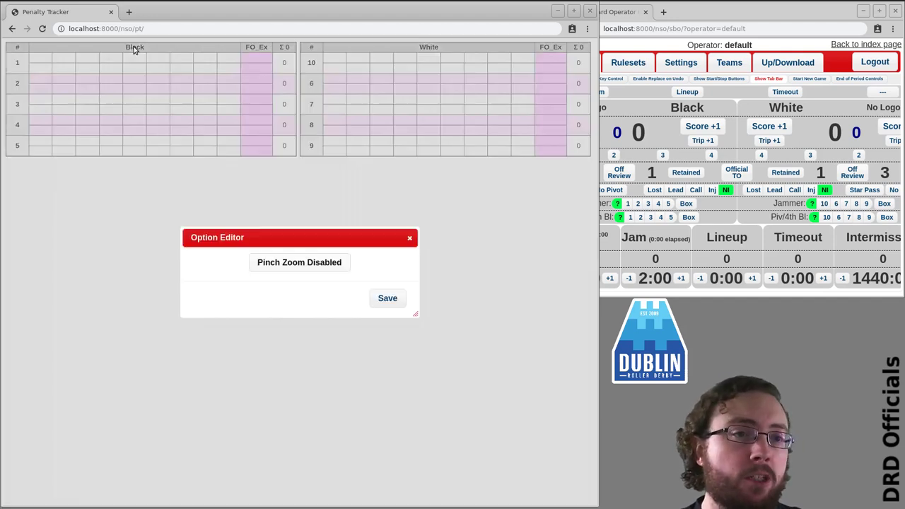
pyautogui.click(314, 267)
pyautogui.click(382, 297)
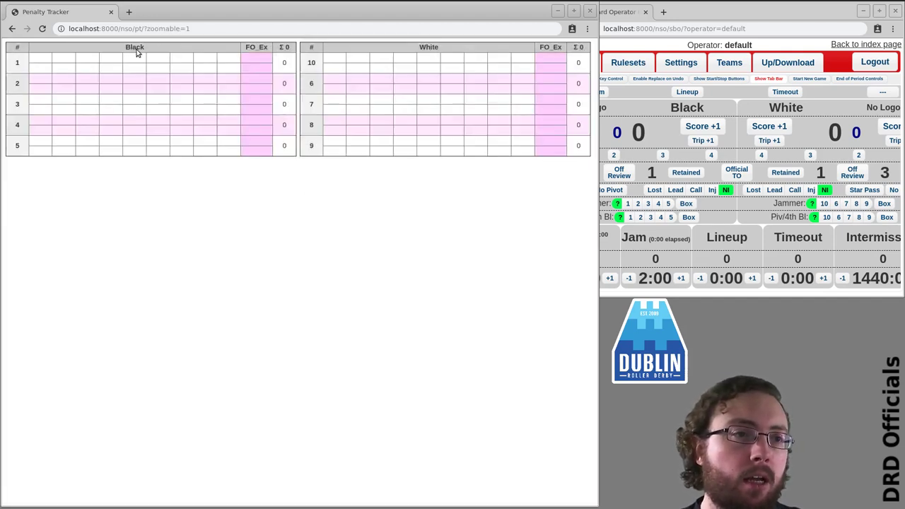
pyautogui.click(137, 53)
pyautogui.click(304, 269)
pyautogui.click(387, 299)
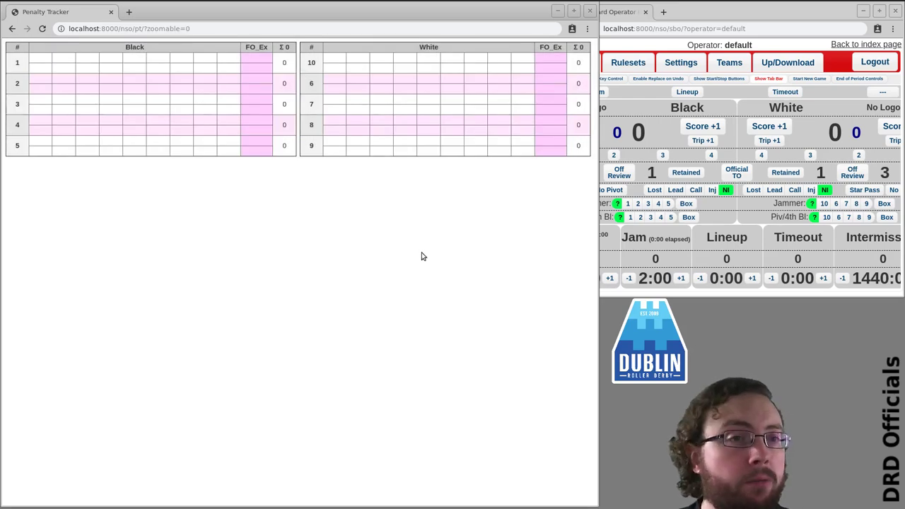
# Start jam 1 with Black jammer 2, pivot 4 and White jammer 7, pivot 6
pyautogui.click(725, 12)
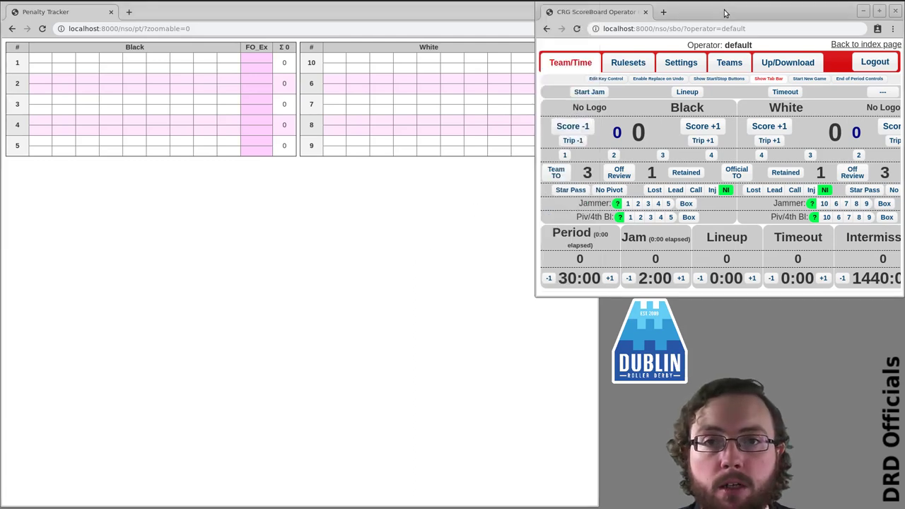
pyautogui.click(637, 204)
pyautogui.click(661, 217)
pyautogui.click(846, 204)
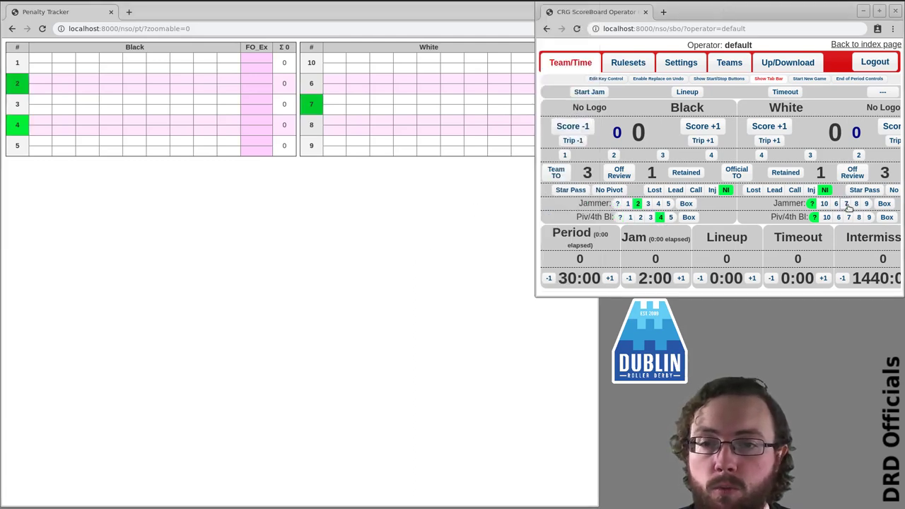
pyautogui.click(838, 217)
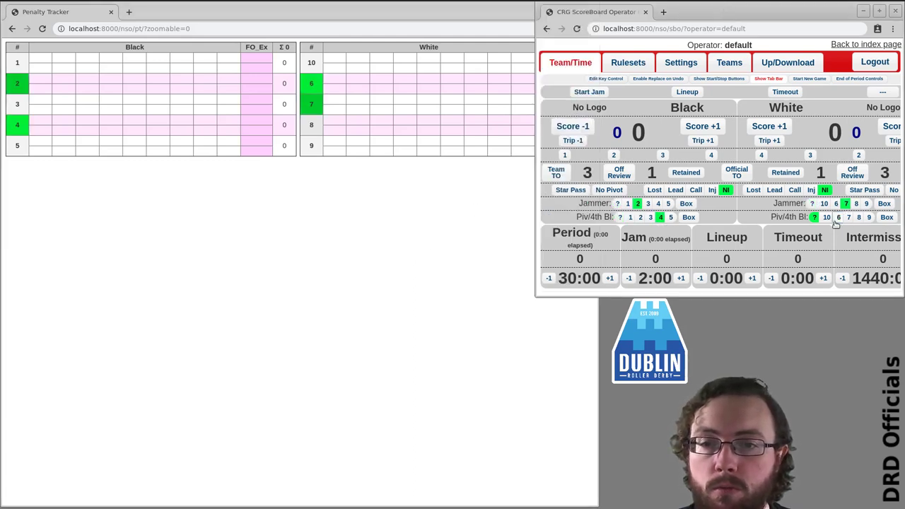
pyautogui.click(401, 210)
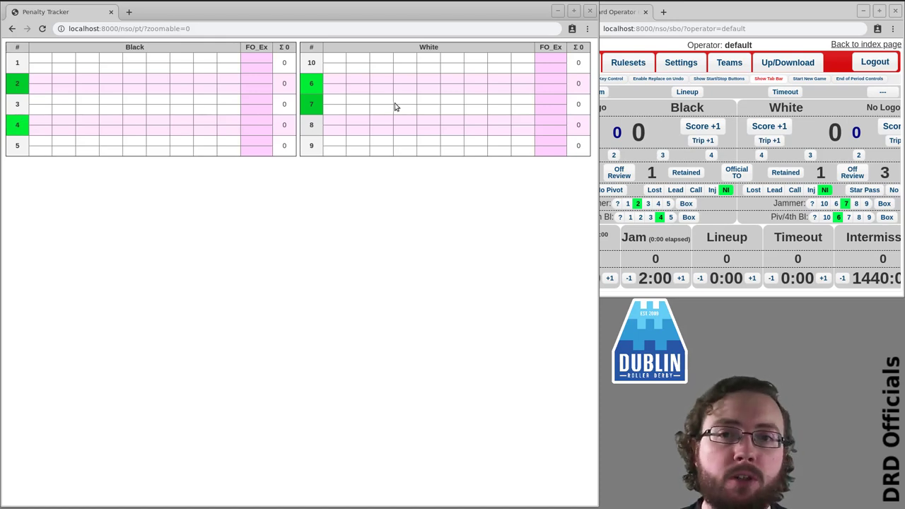
pyautogui.click(659, 87)
# Record Back Block (B) and Head Block (H) penalties for Black 4 in jam 1
pyautogui.click(582, 94)
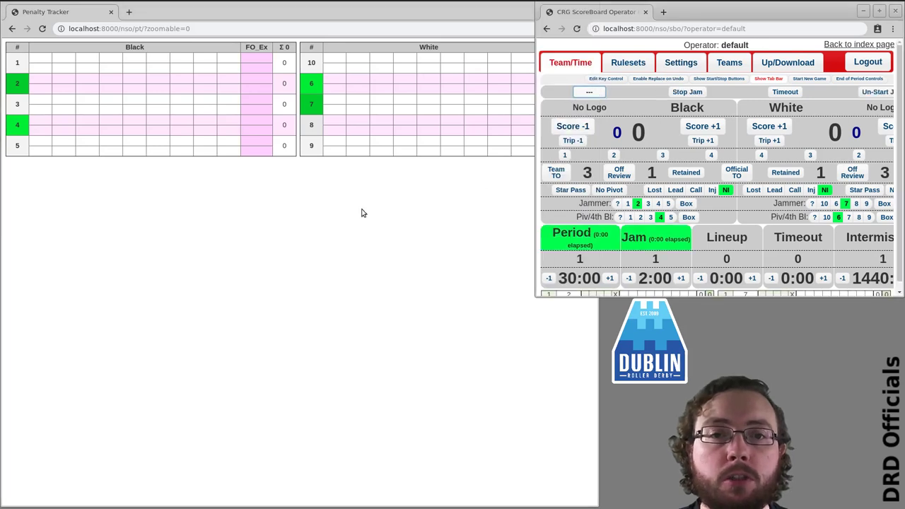
pyautogui.click(362, 213)
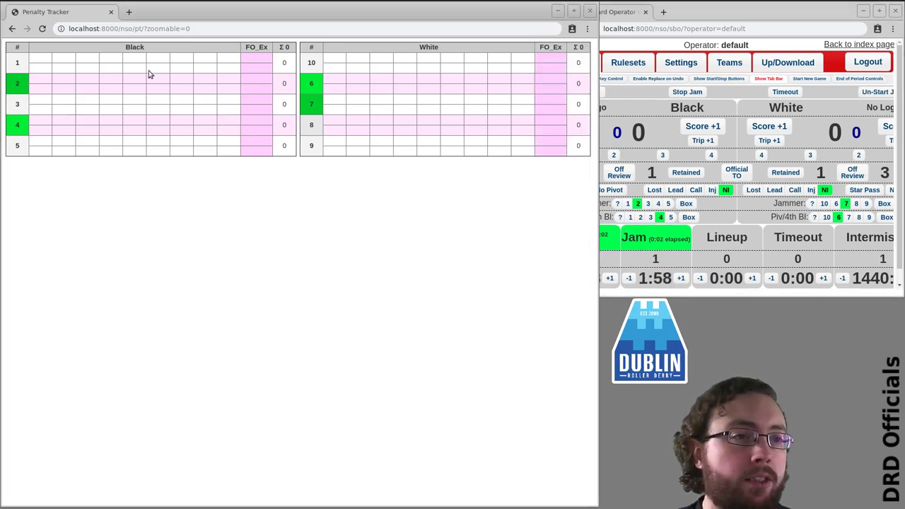
pyautogui.click(44, 124)
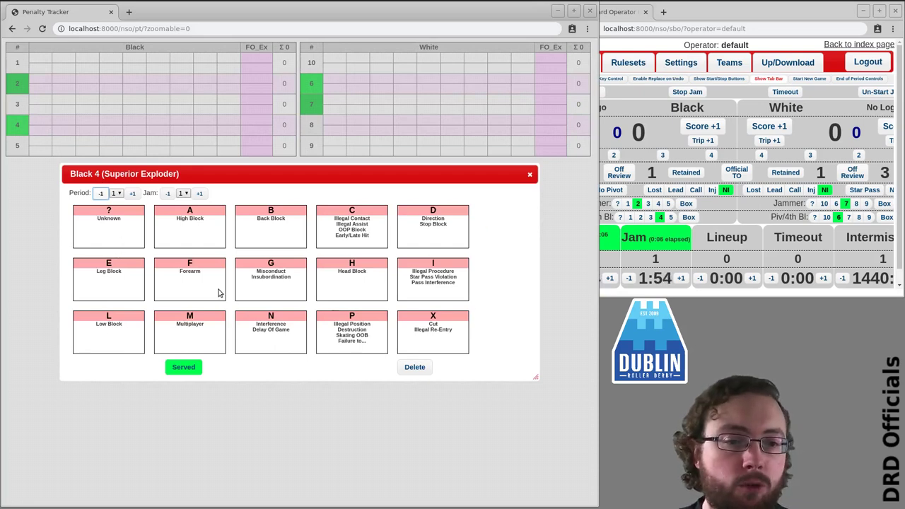
pyautogui.click(275, 227)
pyautogui.click(275, 226)
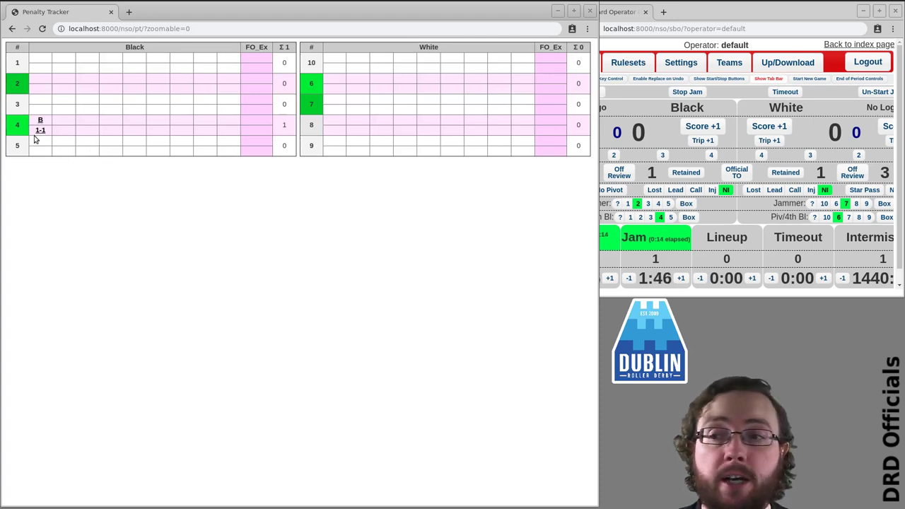
pyautogui.click(97, 122)
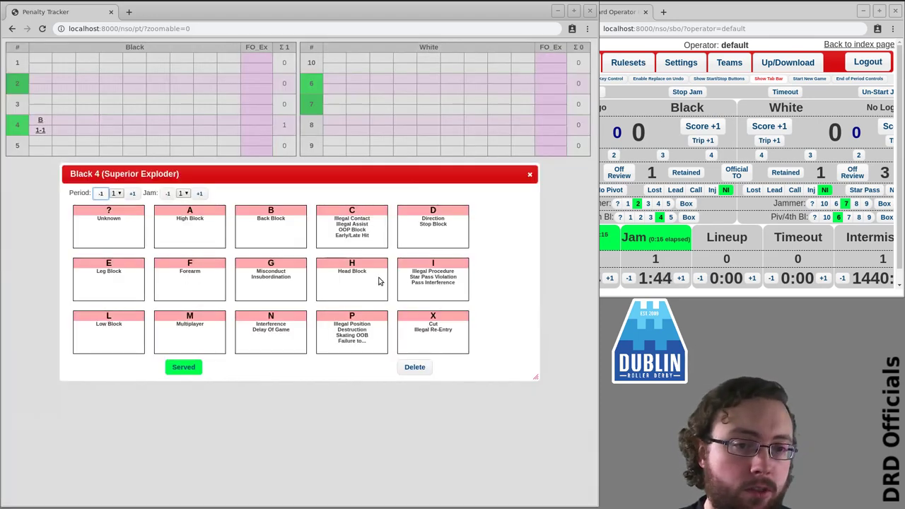
pyautogui.click(352, 281)
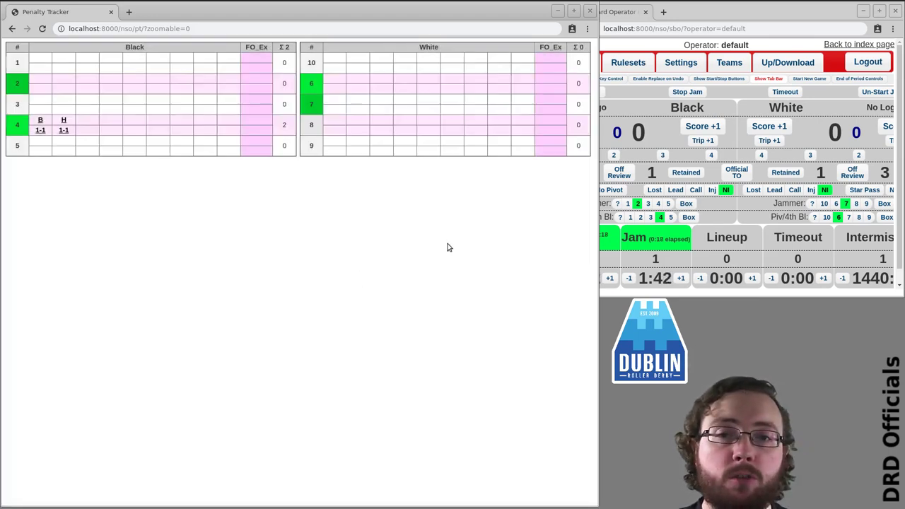
pyautogui.click(689, 93)
# End jam 1 and start jam 2 with Black jammer 4, White jammer 7, pivot 6
pyautogui.click(689, 93)
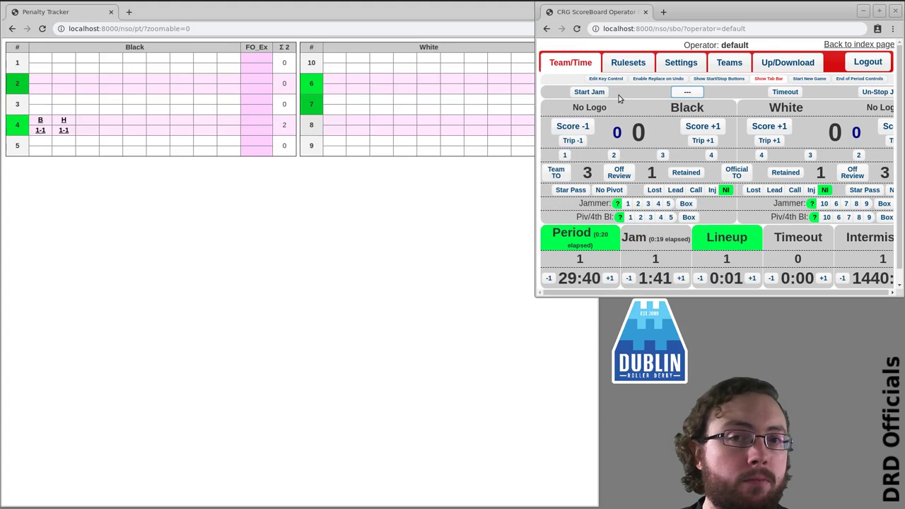
pyautogui.click(587, 92)
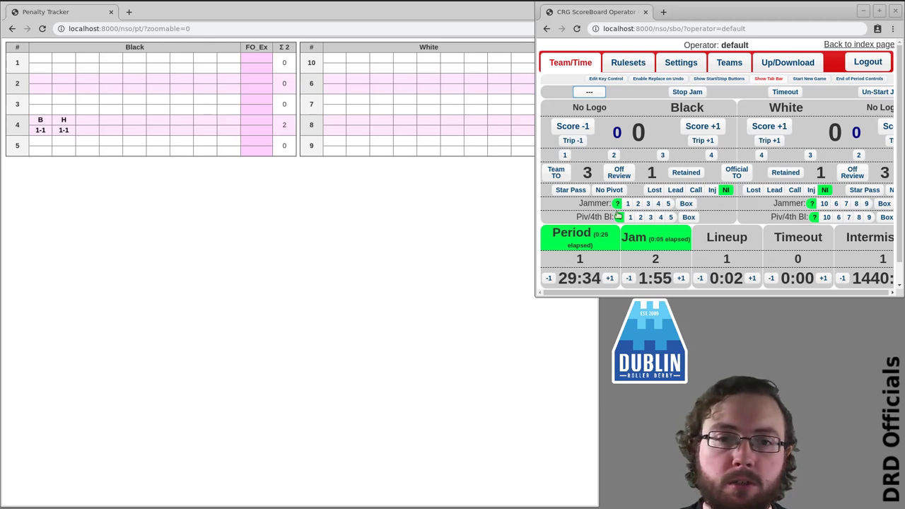
pyautogui.click(637, 203)
pyautogui.click(657, 203)
pyautogui.click(846, 203)
pyautogui.click(839, 218)
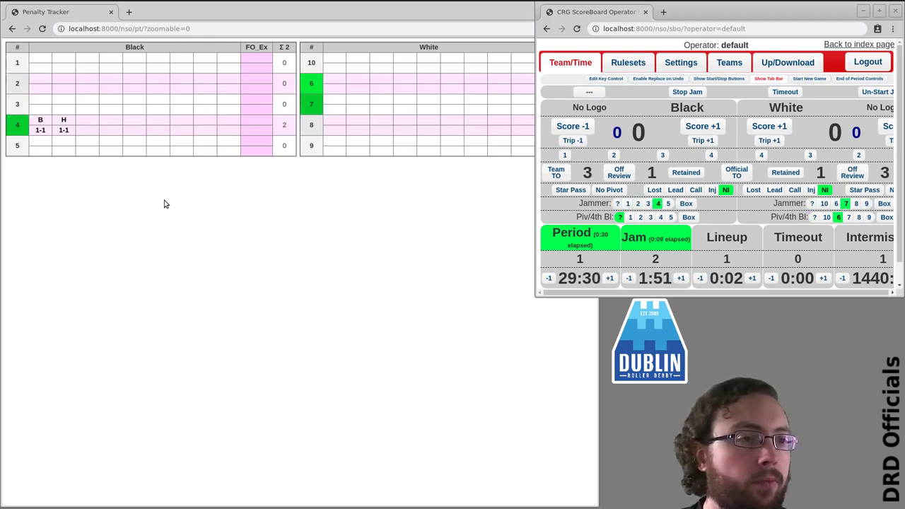
# Add High Block (A), Back Block (B) and Illegal Contact (C) penalties to Black 4
pyautogui.click(93, 125)
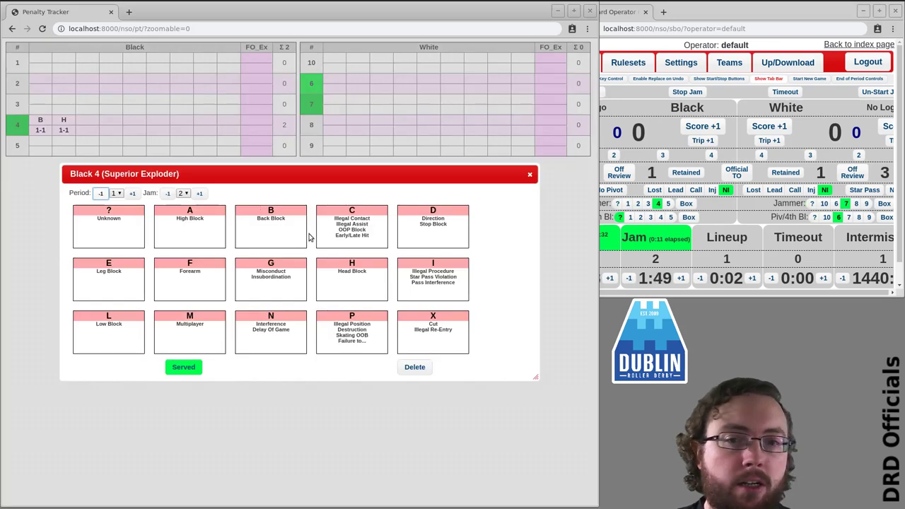
pyautogui.click(200, 238)
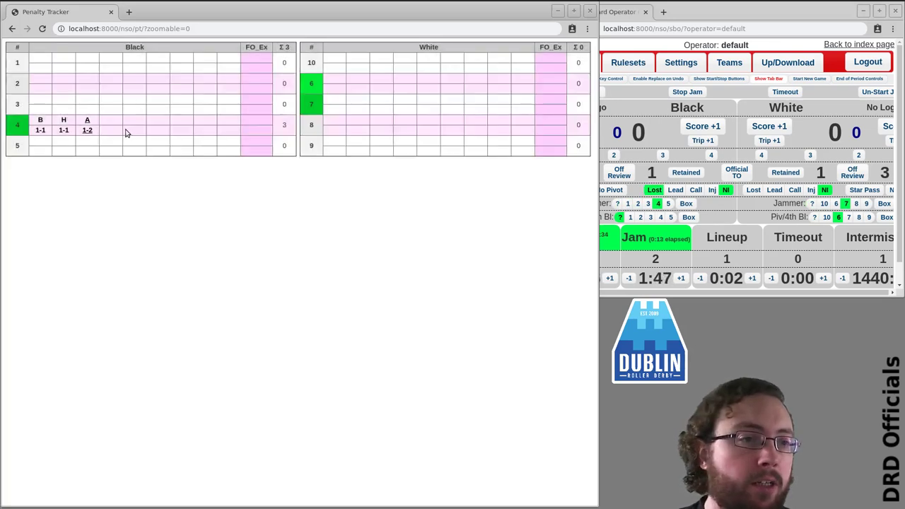
pyautogui.click(106, 128)
pyautogui.click(284, 242)
pyautogui.click(139, 130)
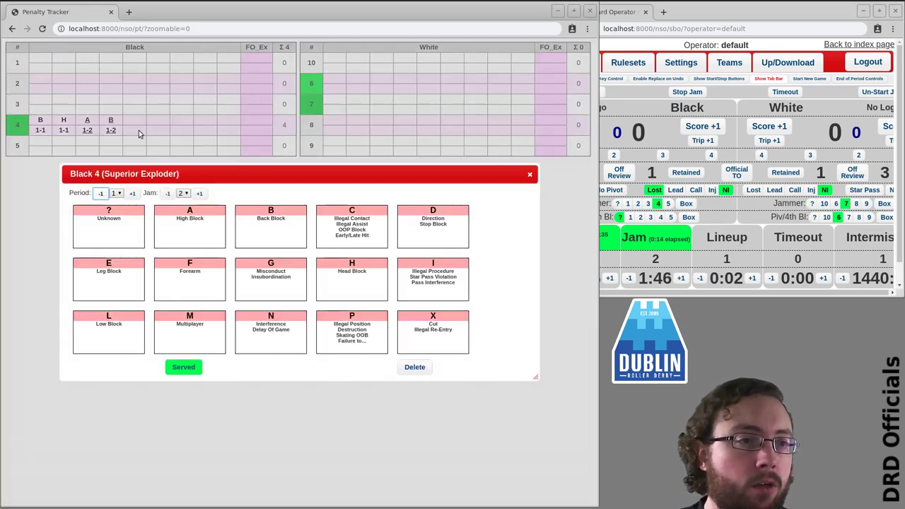
pyautogui.click(348, 225)
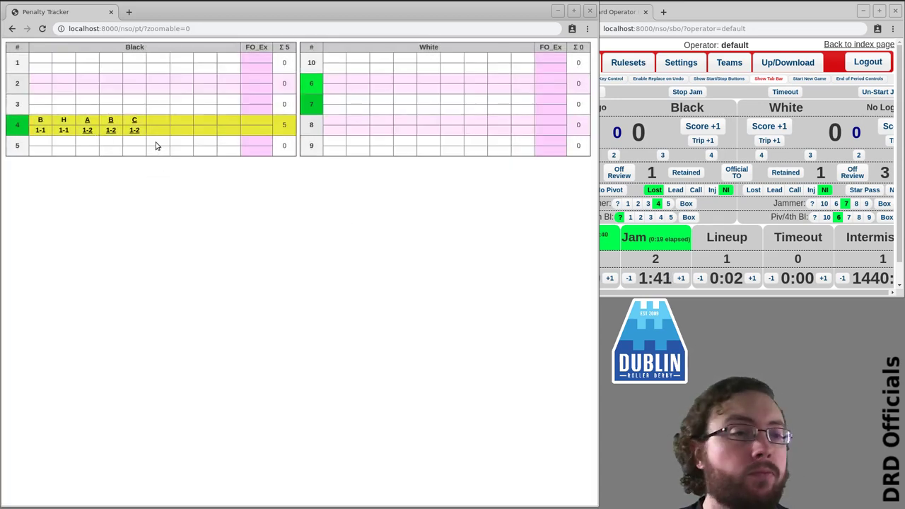
# Add Head Block (H) and Direction (D) penalties to Black 4 and record a foul-out
pyautogui.click(173, 128)
pyautogui.click(336, 265)
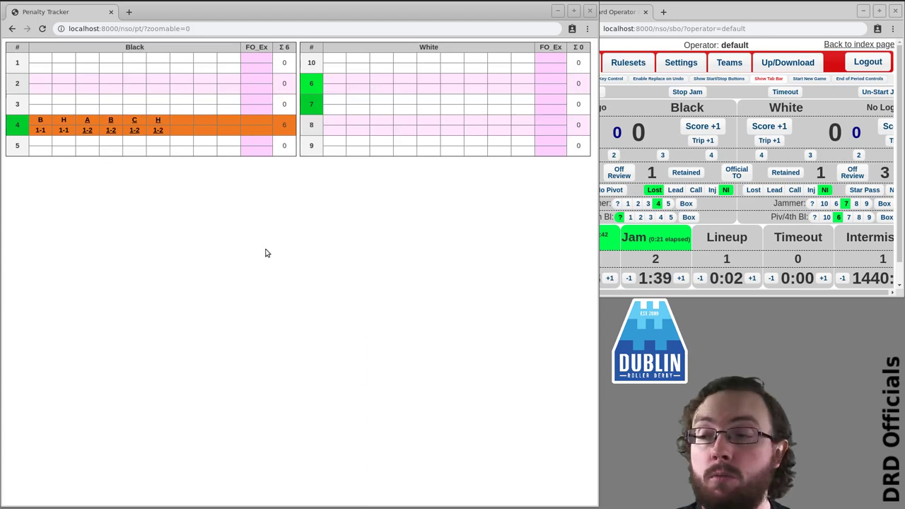
pyautogui.click(185, 119)
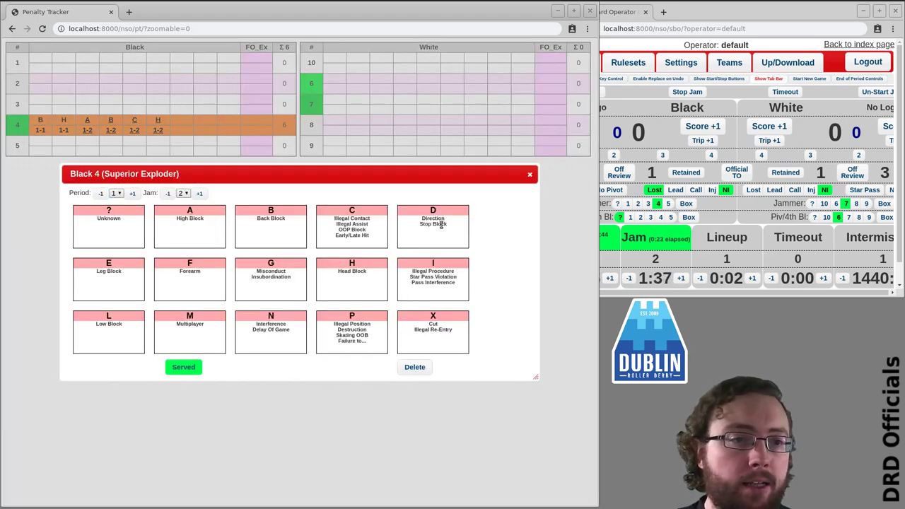
pyautogui.click(441, 225)
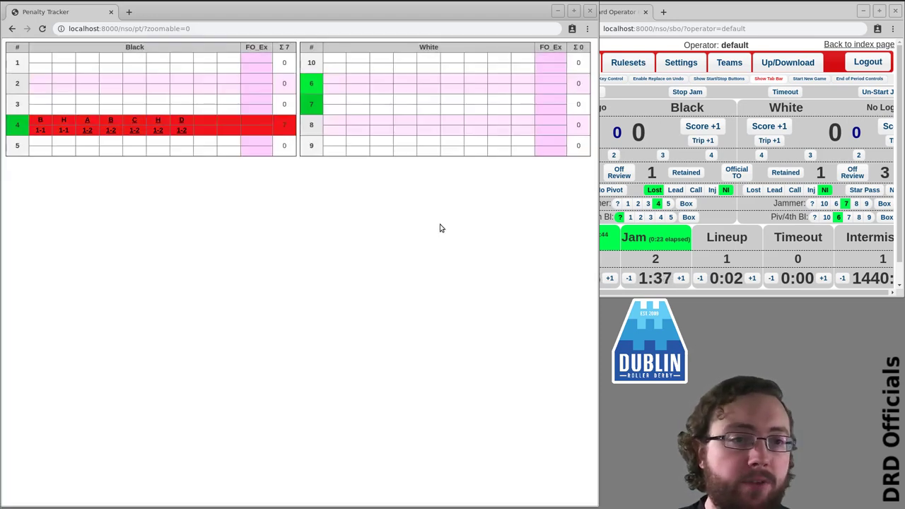
pyautogui.click(257, 125)
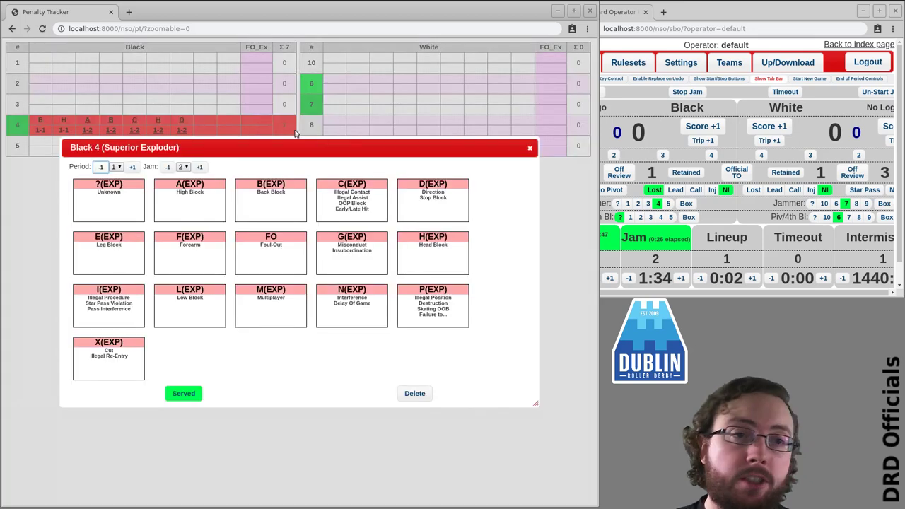
pyautogui.click(271, 259)
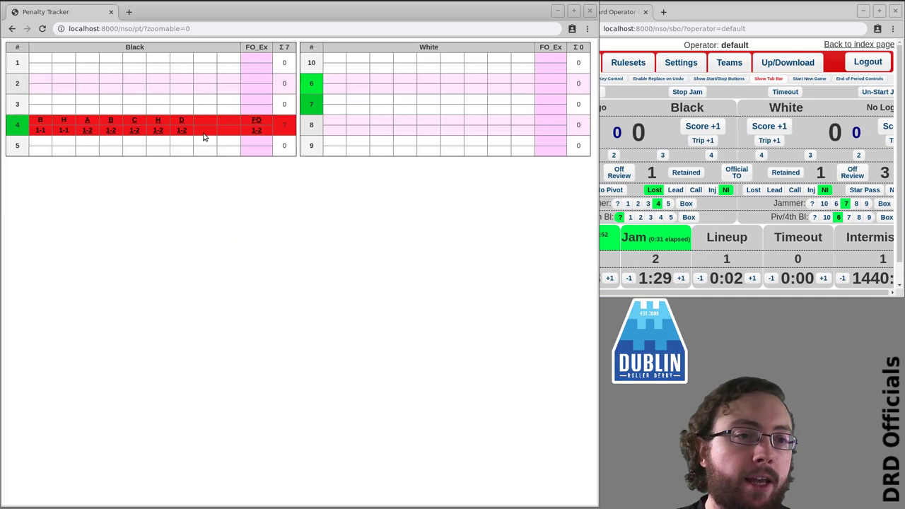
# Enter Black 5's first penalty, changing its code from H to C, then to ? Unknown
pyautogui.click(35, 151)
pyautogui.click(349, 283)
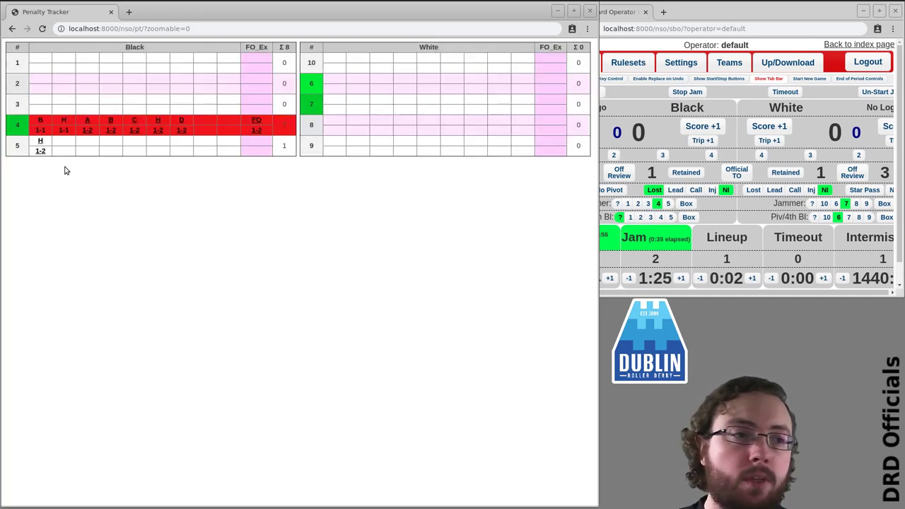
pyautogui.click(48, 145)
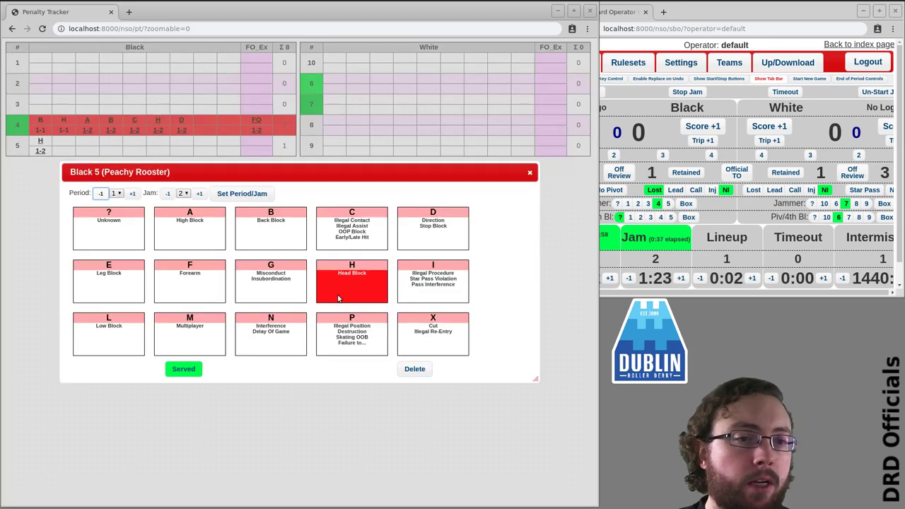
pyautogui.click(362, 237)
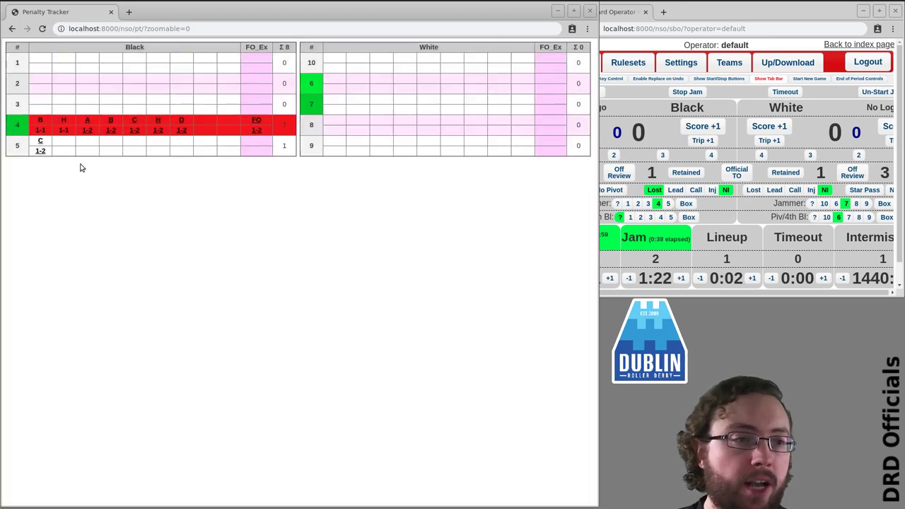
pyautogui.click(47, 146)
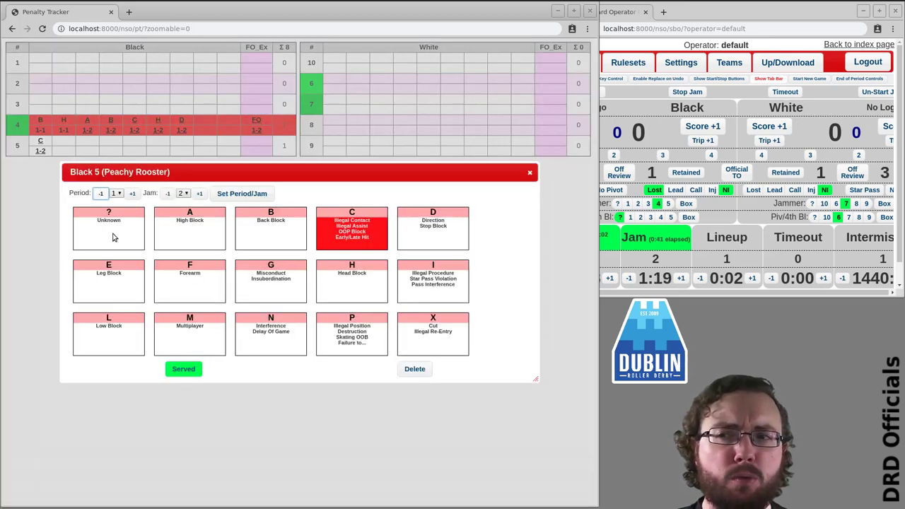
pyautogui.click(111, 238)
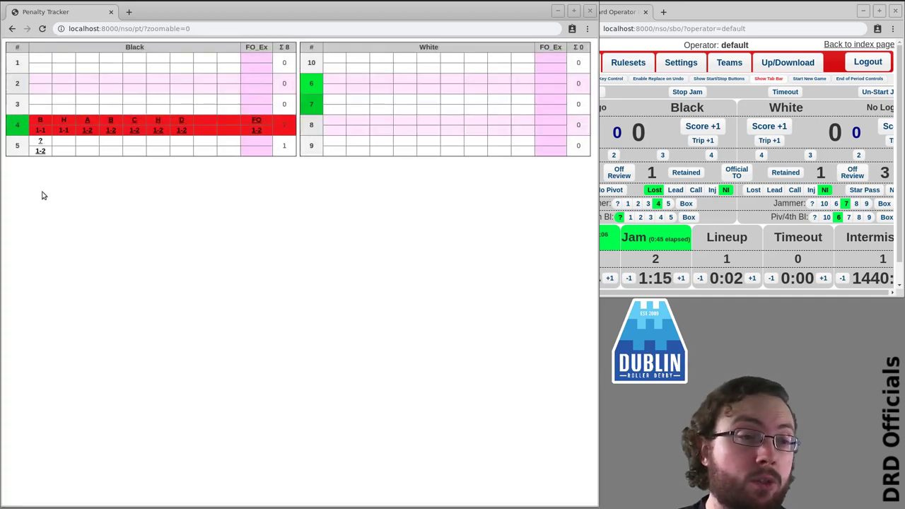
# Move Black 5's Unknown penalty to jam 1, then back to jam 2
pyautogui.click(46, 147)
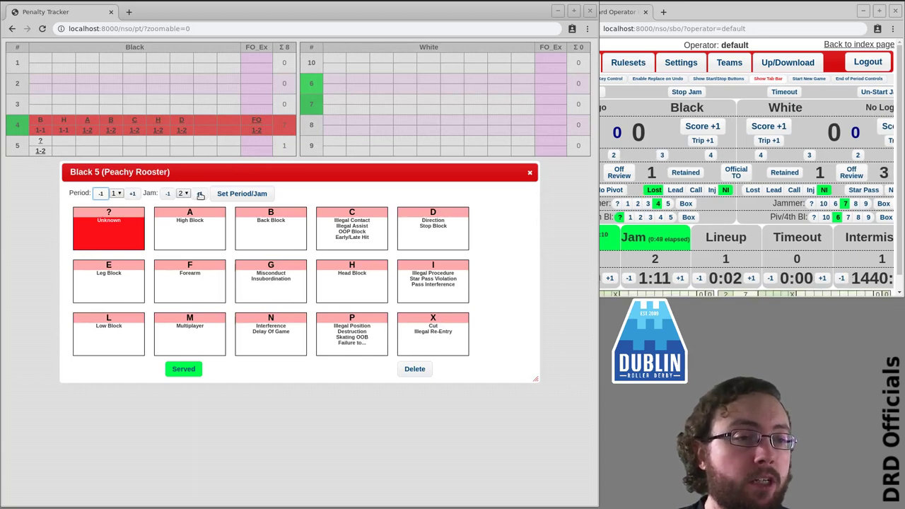
pyautogui.click(168, 193)
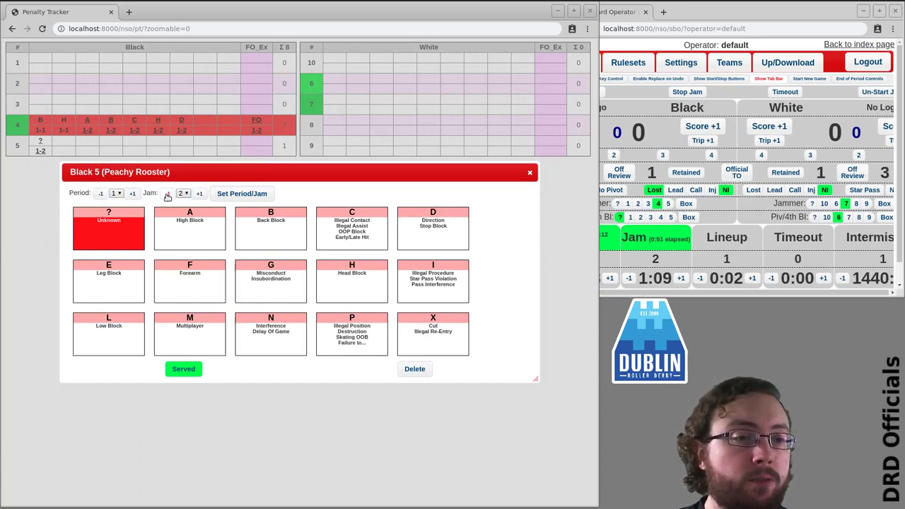
pyautogui.click(249, 198)
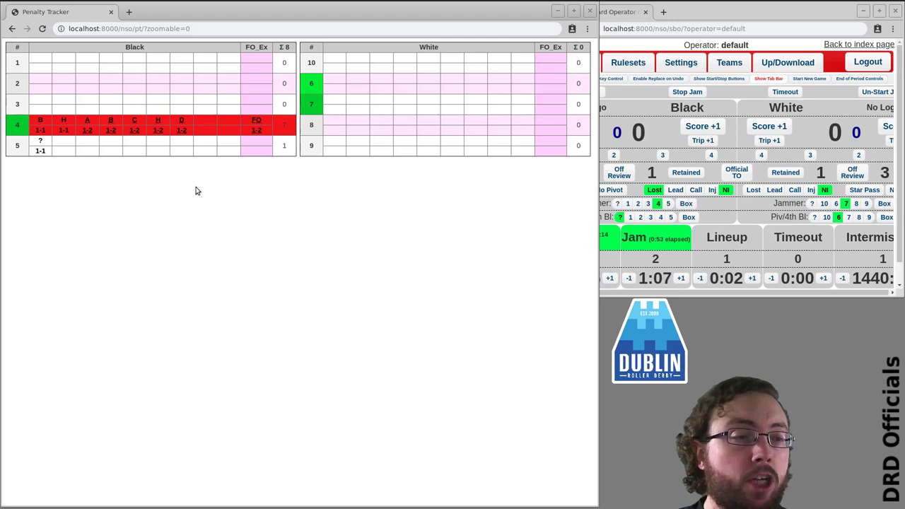
pyautogui.click(49, 147)
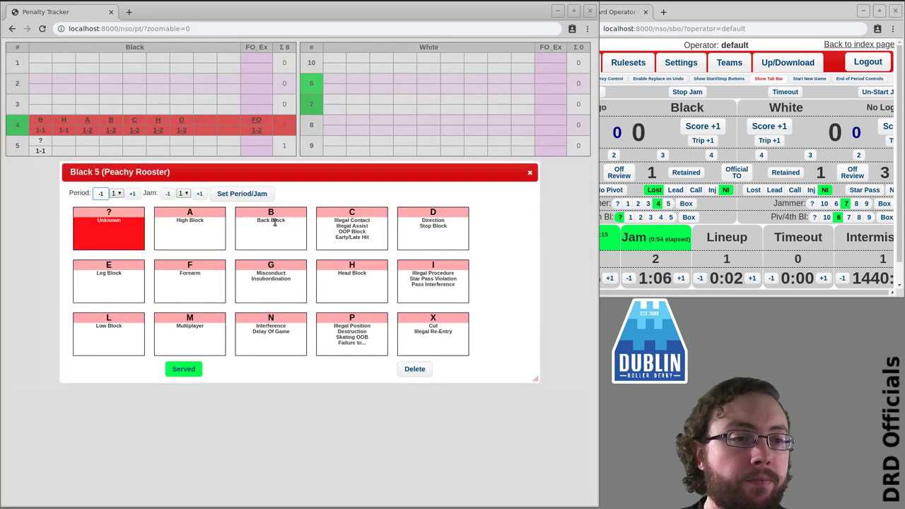
pyautogui.click(199, 193)
pyautogui.click(242, 194)
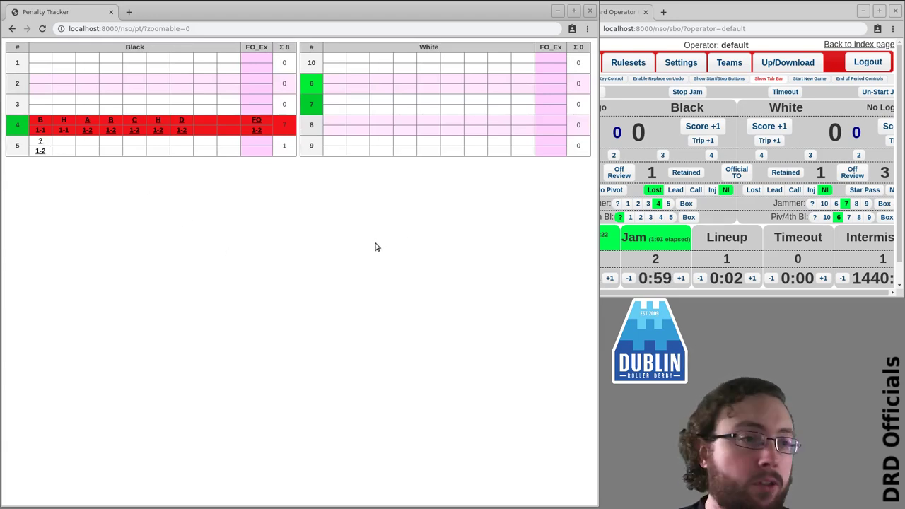
# Add a Head Block penalty and an H(EXP) expulsion to Black 5
pyautogui.click(65, 149)
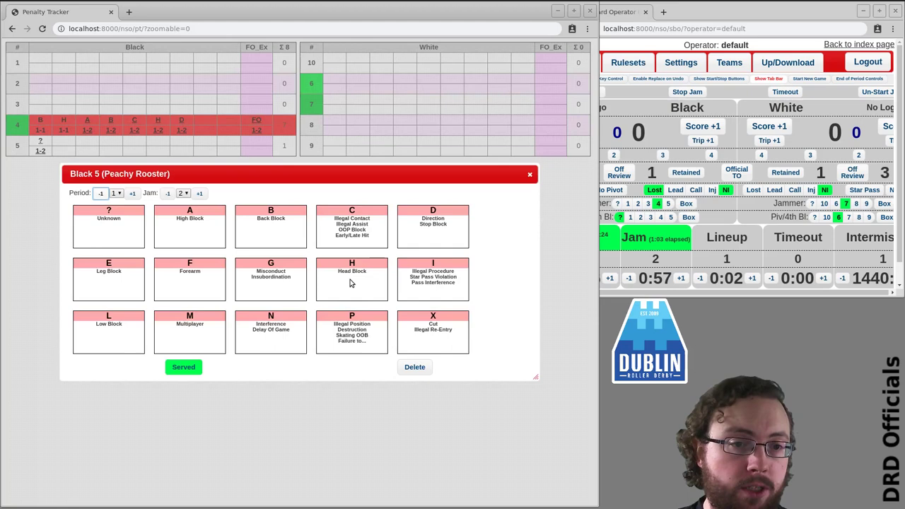
pyautogui.click(345, 270)
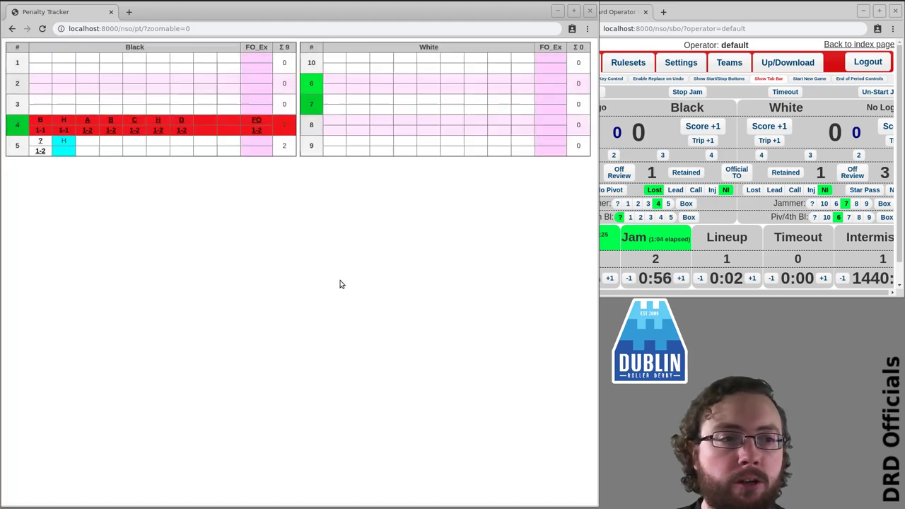
pyautogui.click(262, 146)
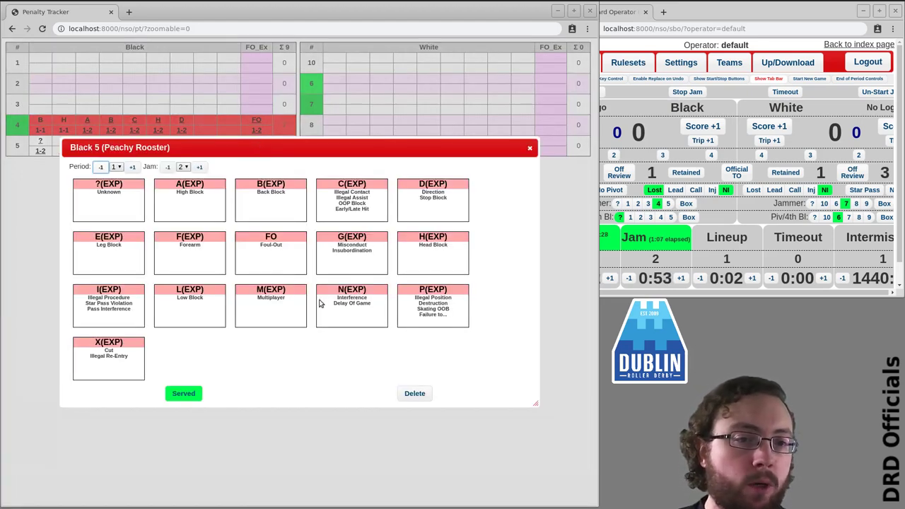
pyautogui.click(438, 257)
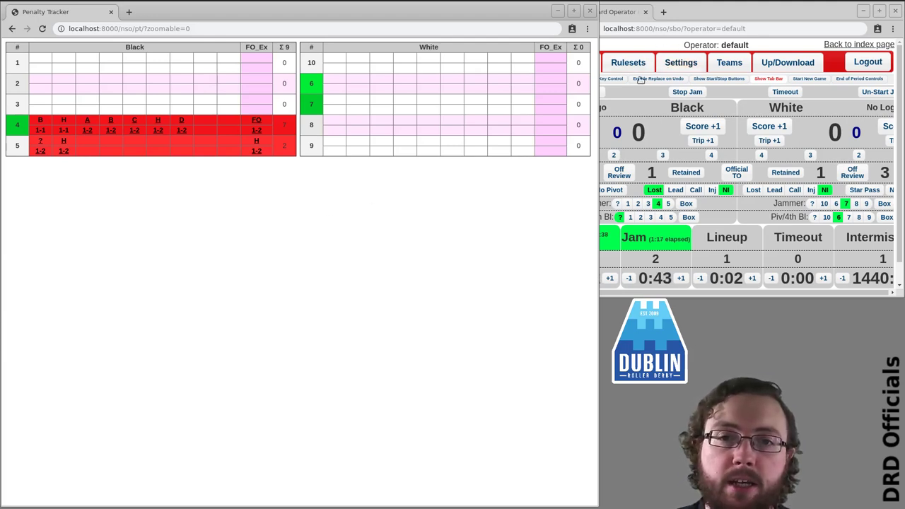
# Stop the current jam and run the period 1 clock down to 0
pyautogui.click(654, 101)
pyautogui.click(686, 92)
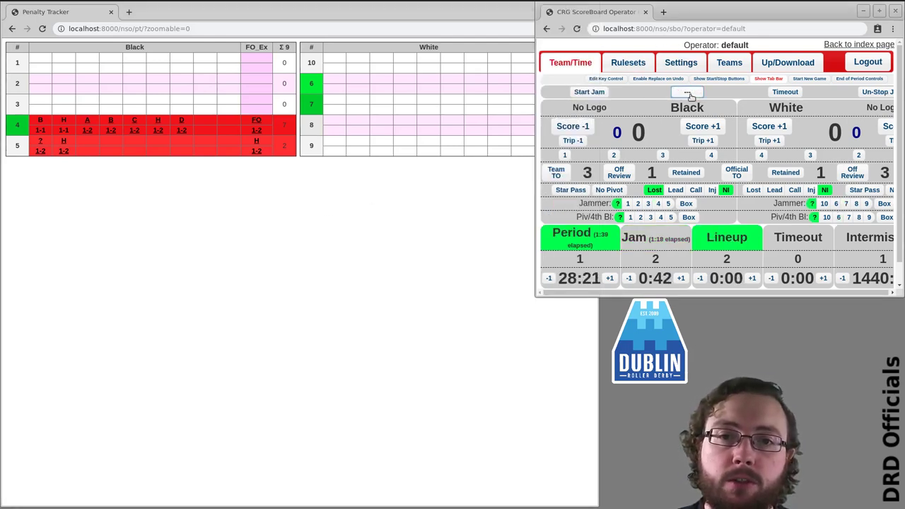
pyautogui.click(582, 279)
pyautogui.click(715, 125)
pyautogui.click(777, 259)
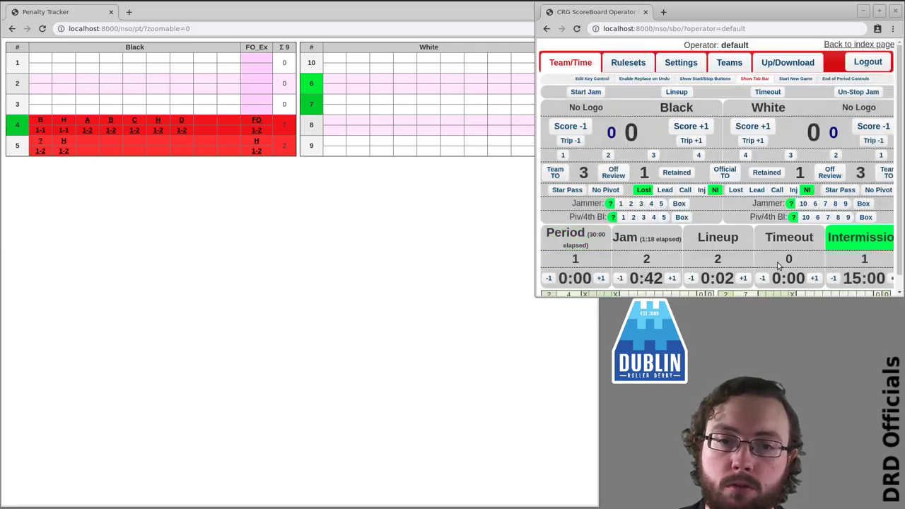
# Zero the intermission clock, then start and stop period 2's first jam
pyautogui.click(865, 281)
pyautogui.click(714, 124)
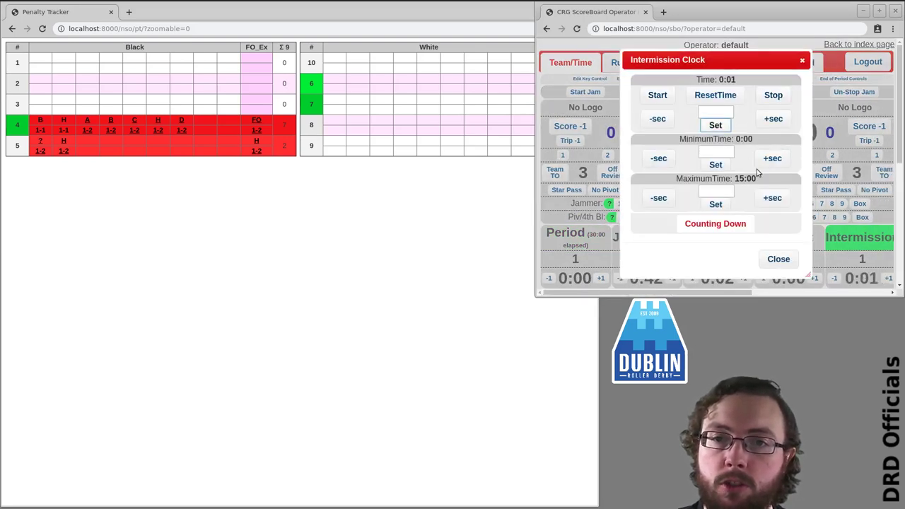
pyautogui.click(778, 260)
pyautogui.click(576, 93)
pyautogui.click(678, 92)
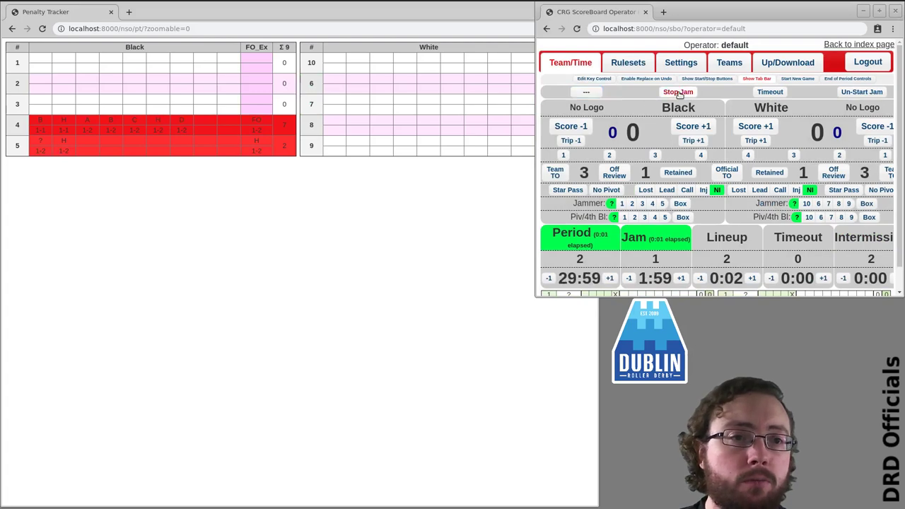
# Give White 10 a Direction (D) penalty in period 2 jam 1, then reopen it
pyautogui.click(343, 63)
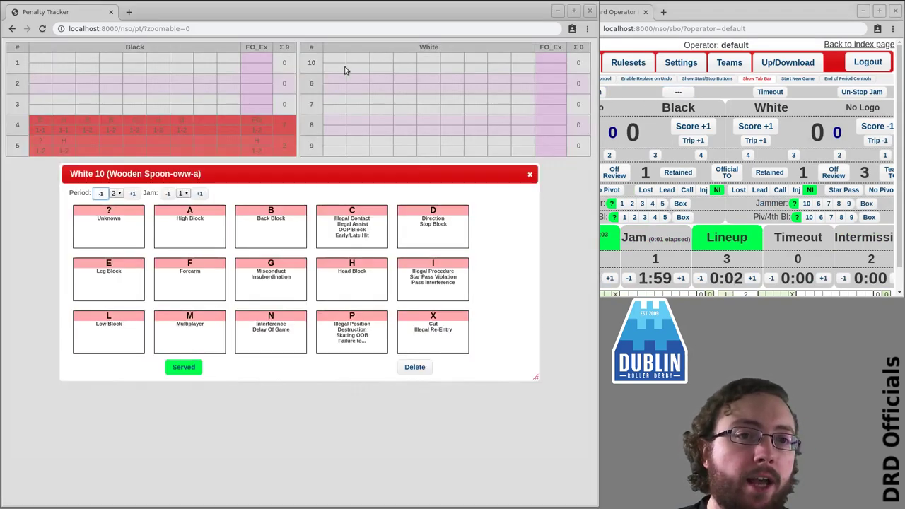
pyautogui.click(445, 228)
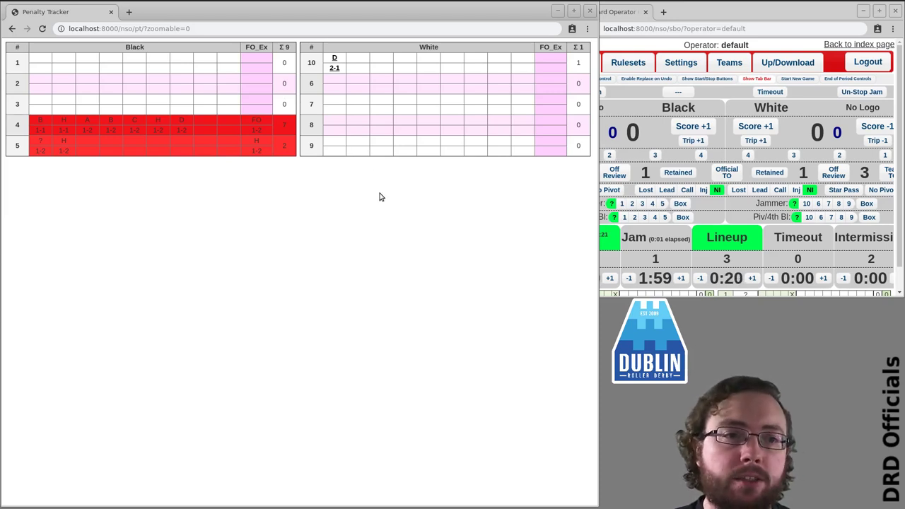
pyautogui.click(343, 68)
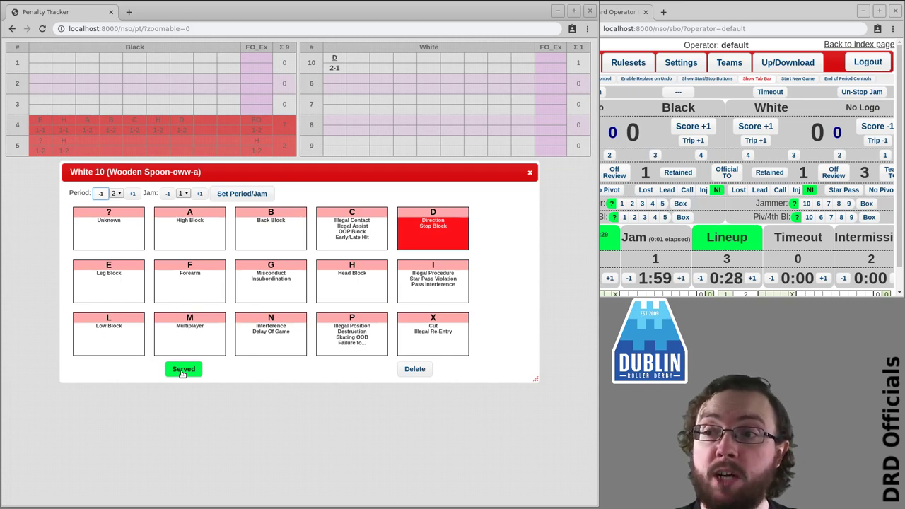
# Show the operator window's ScoreBoard Options settings, then bring the Penalty Tracker back
pyautogui.click(650, 50)
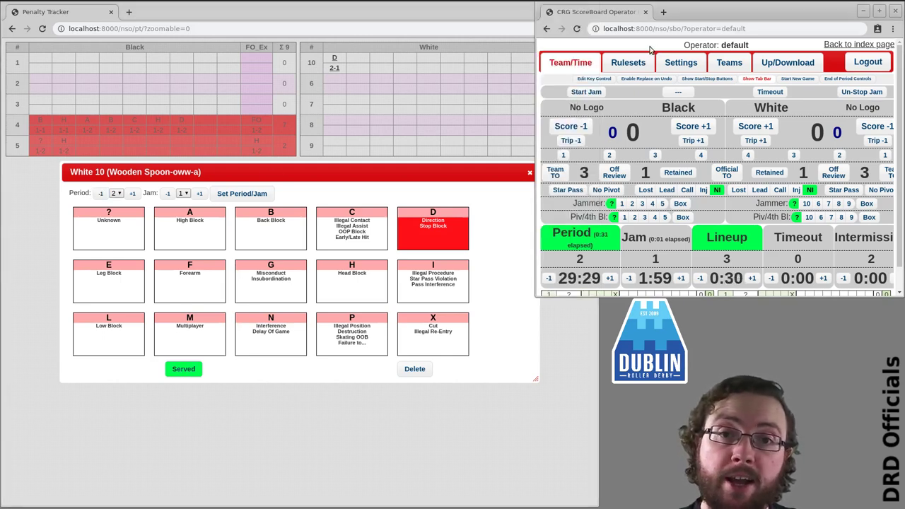
pyautogui.click(681, 62)
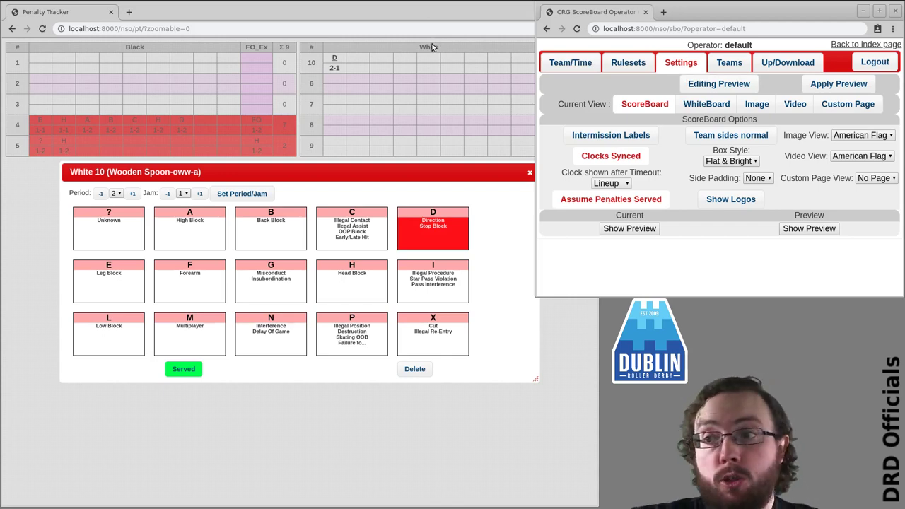
pyautogui.click(452, 29)
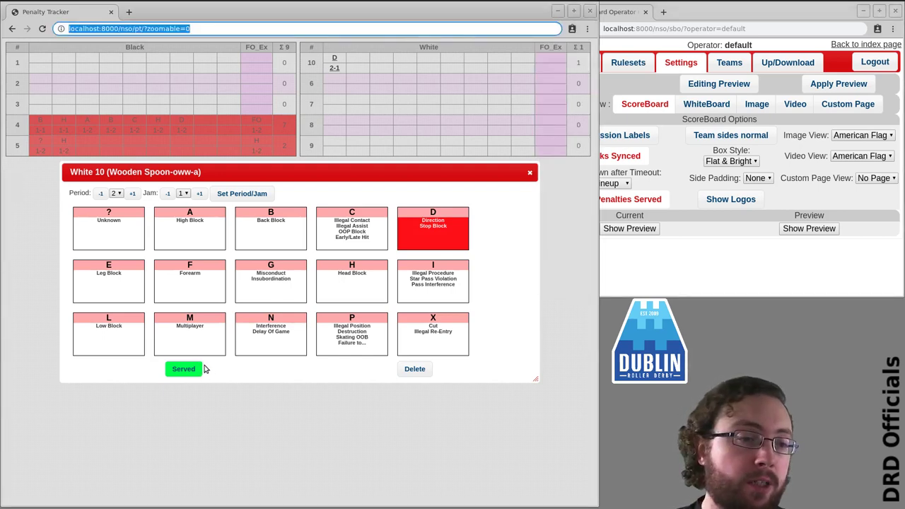
# Mark White 10's jam 2-1 D penalty served, then reopen it and clear the served mark
pyautogui.click(182, 370)
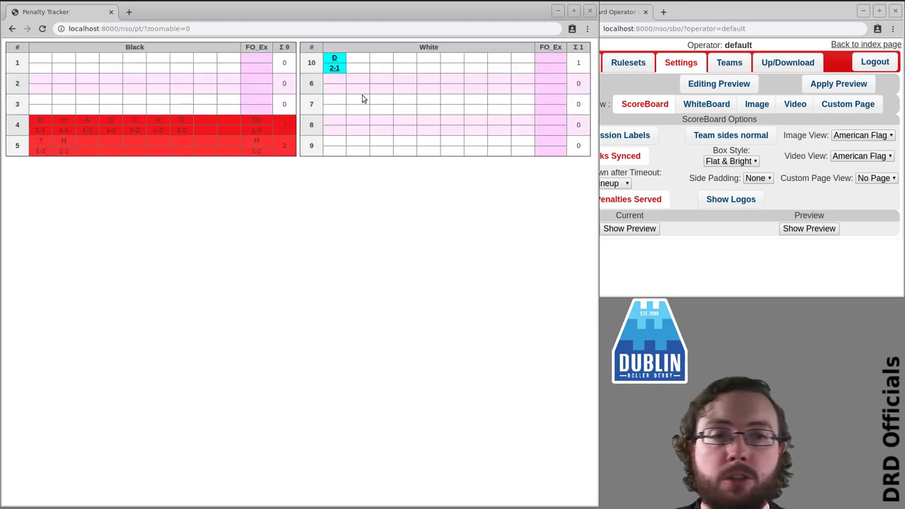
pyautogui.click(340, 72)
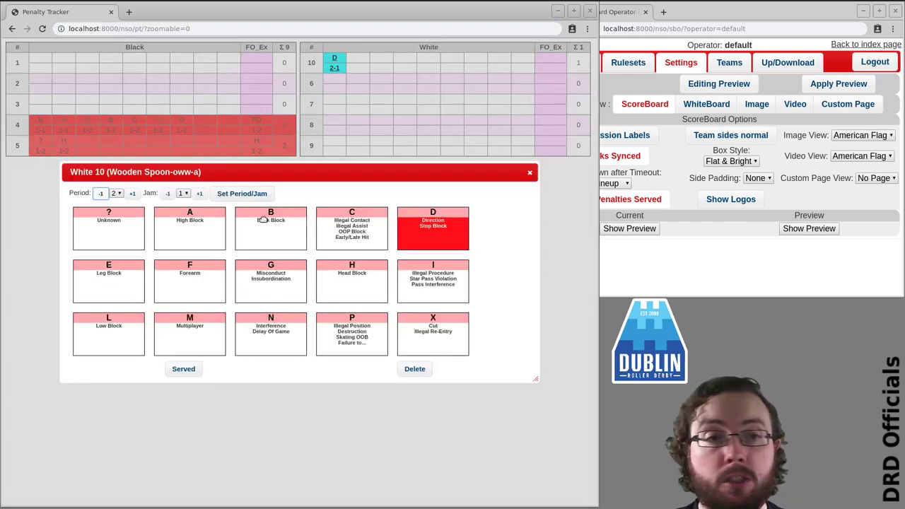
pyautogui.click(182, 370)
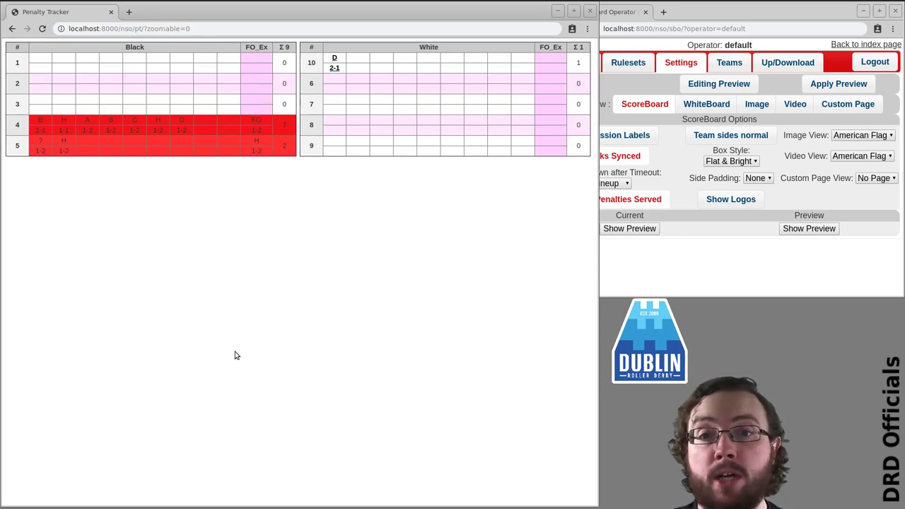
pyautogui.click(679, 207)
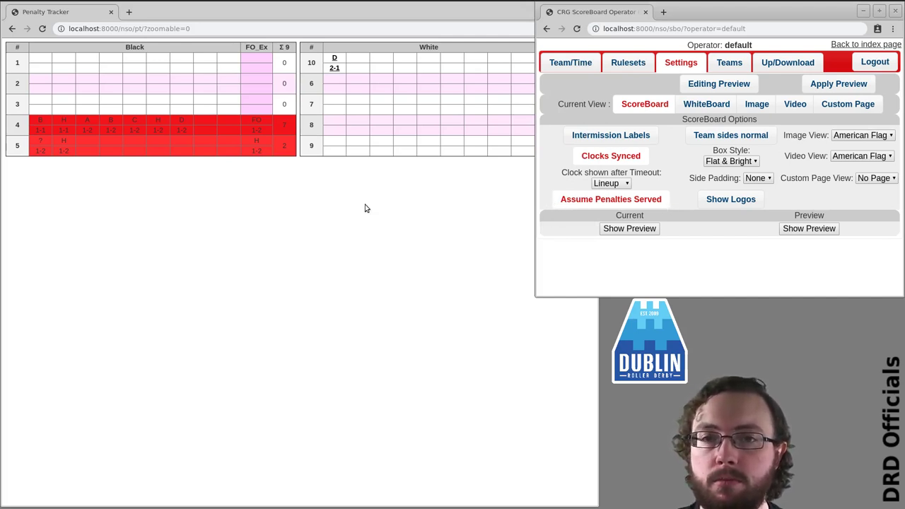
pyautogui.click(359, 232)
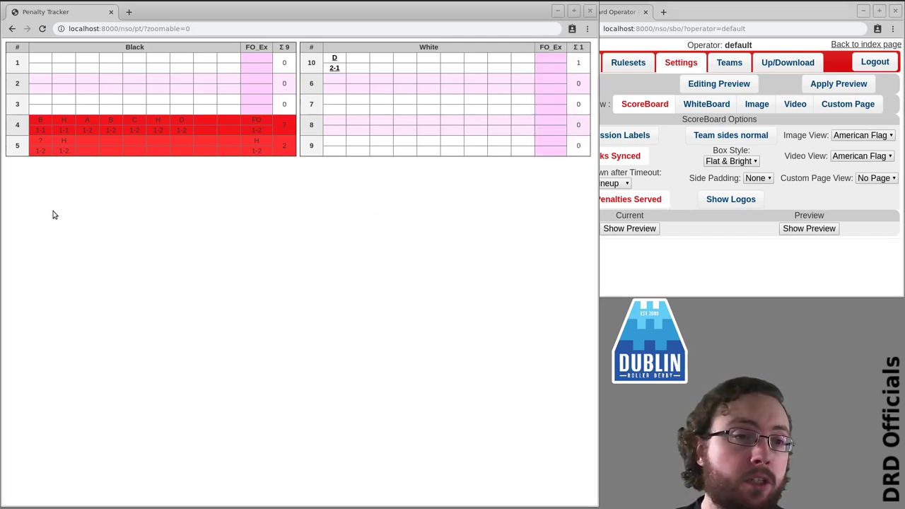
# Delete Black 5's H penalty and H expulsion, leaving only the ? penalty in jam 1-2
pyautogui.click(69, 149)
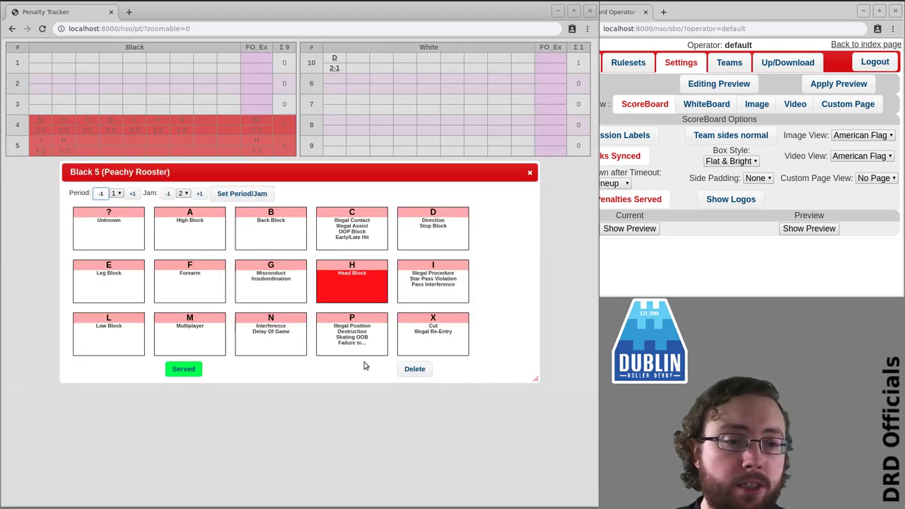
pyautogui.click(415, 369)
pyautogui.click(234, 153)
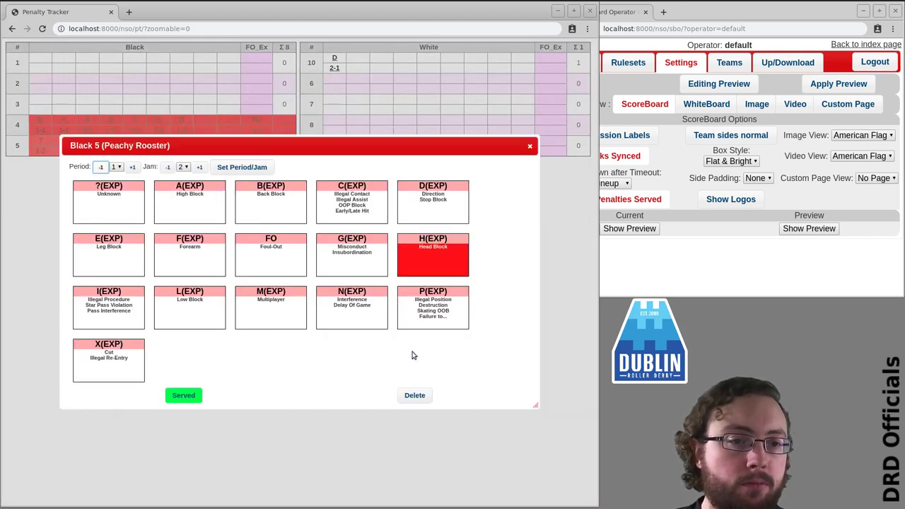
pyautogui.click(413, 394)
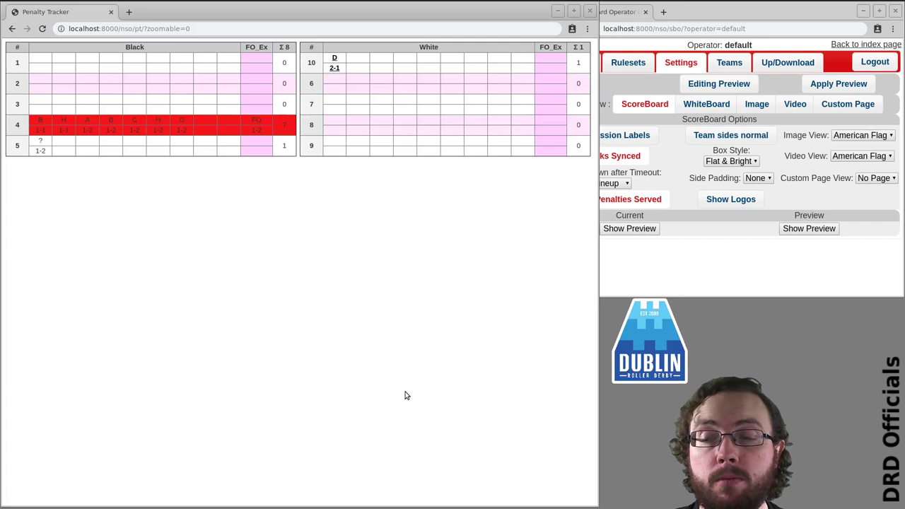